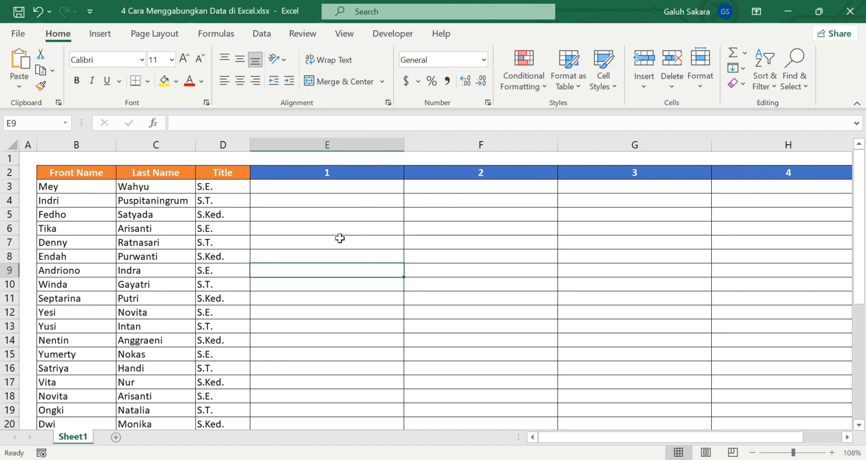
Step: Enter the formula =B3&C3&D3 in cell E3 to join the front name, last name and title
click(321, 239)
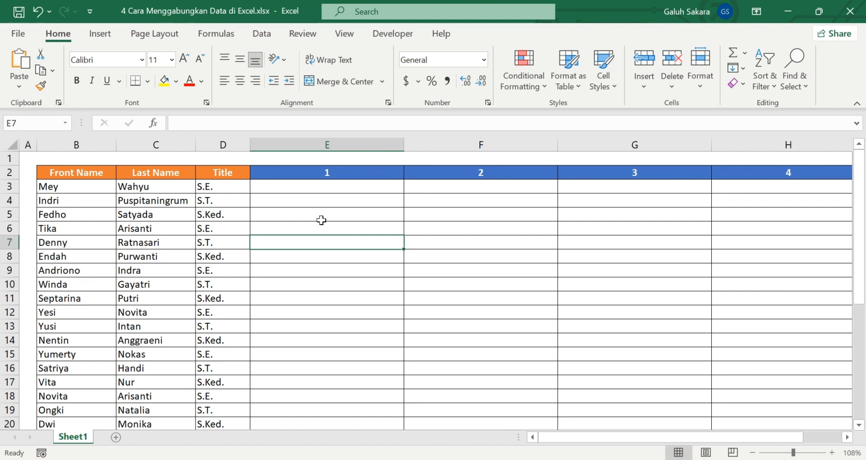
click(318, 187)
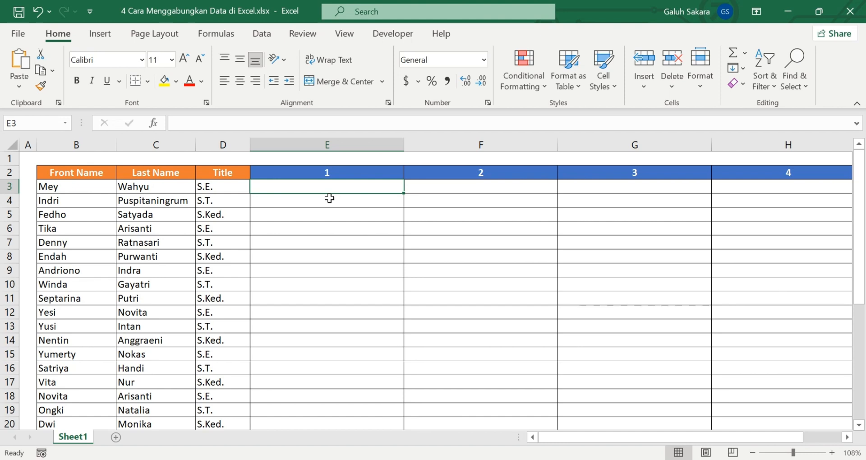
text(=)
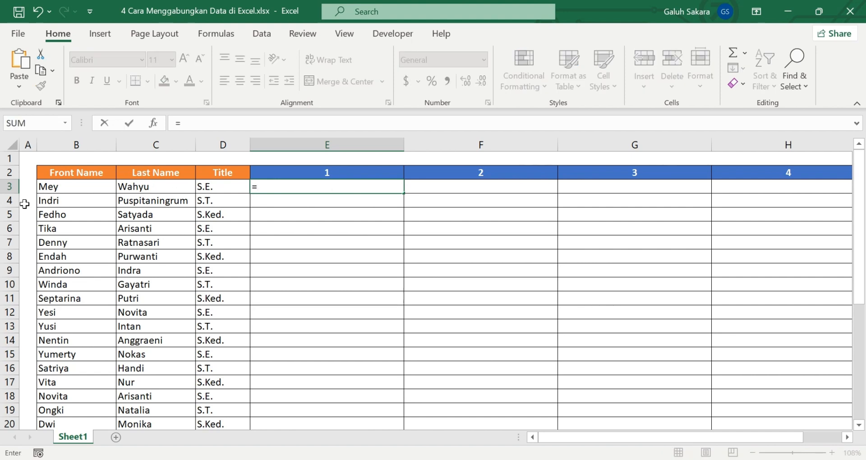
click(90, 186)
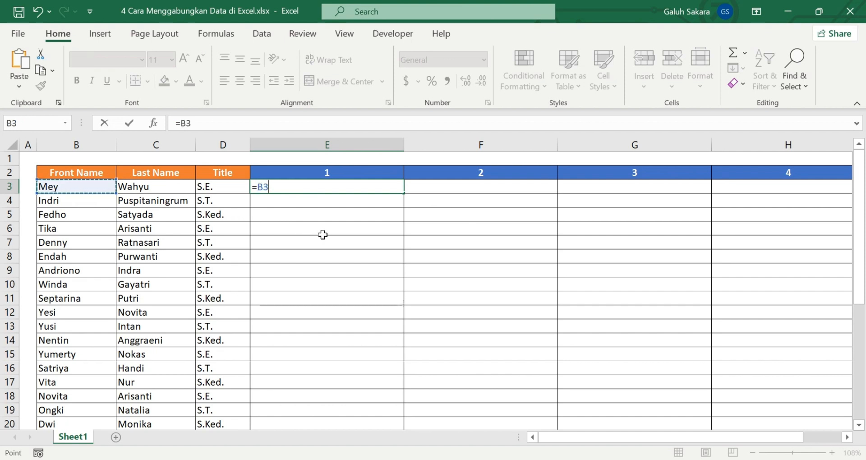
text(&)
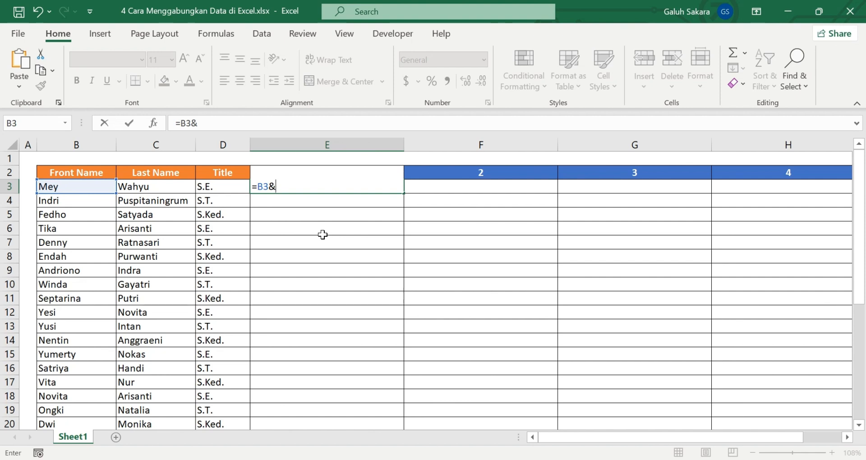
click(153, 185)
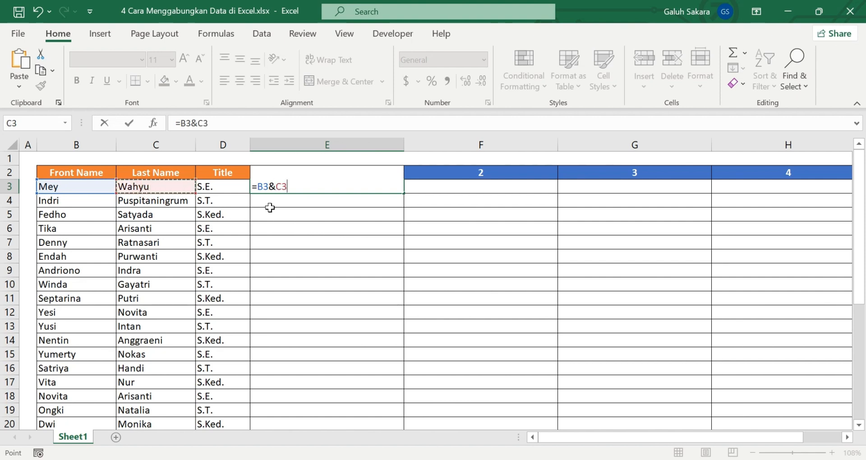
text(&)
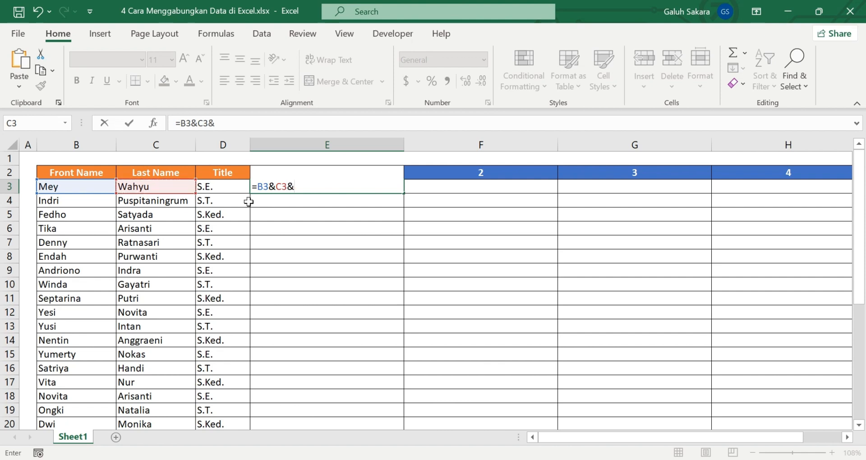
click(228, 185)
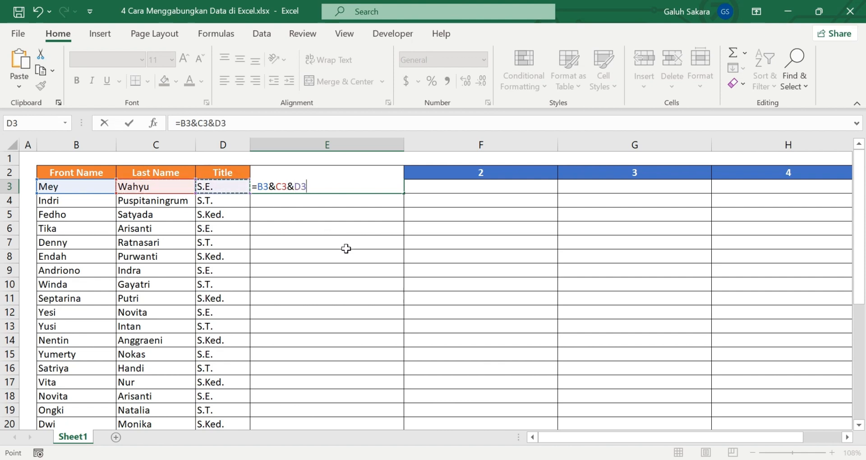
key(Return)
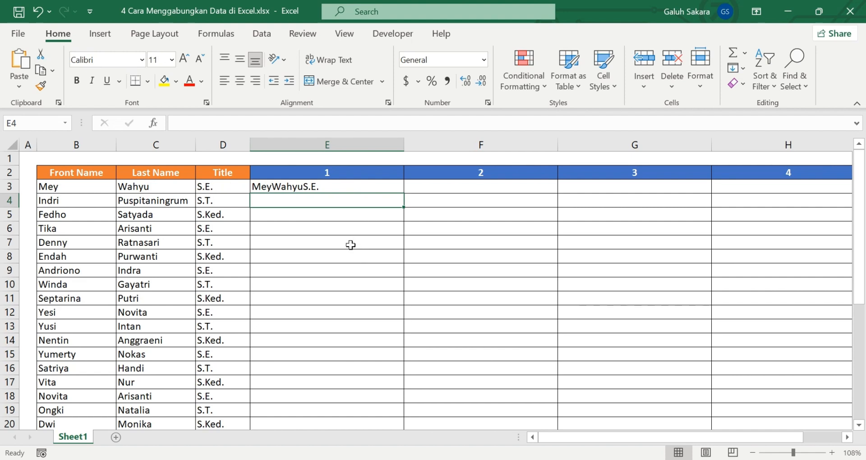
Step: Add a space between each joined part in E3, making the formula =B3&" "&C3&" "&D3
click(291, 186)
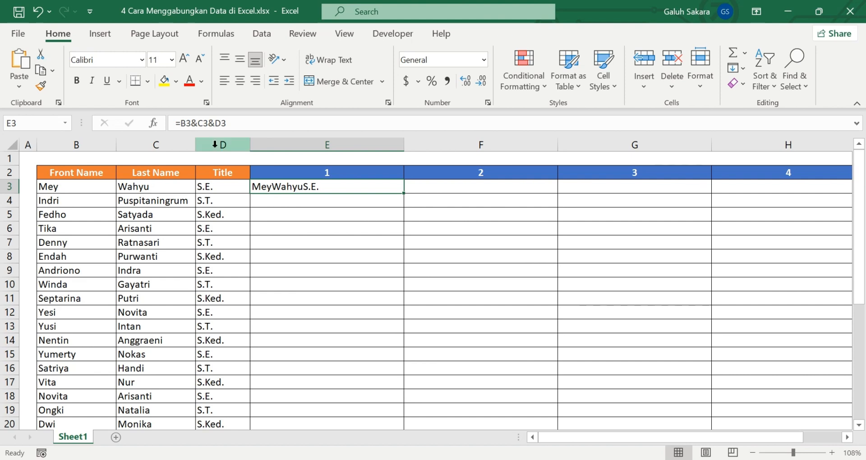
click(188, 123)
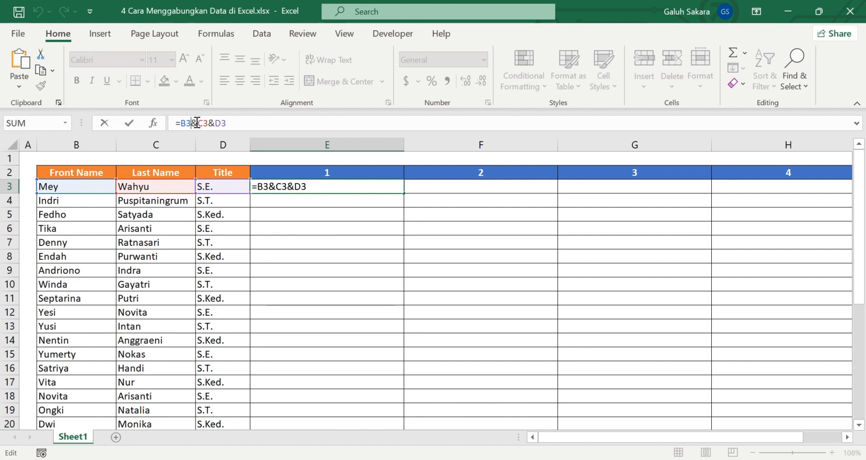
click(197, 122)
text(")
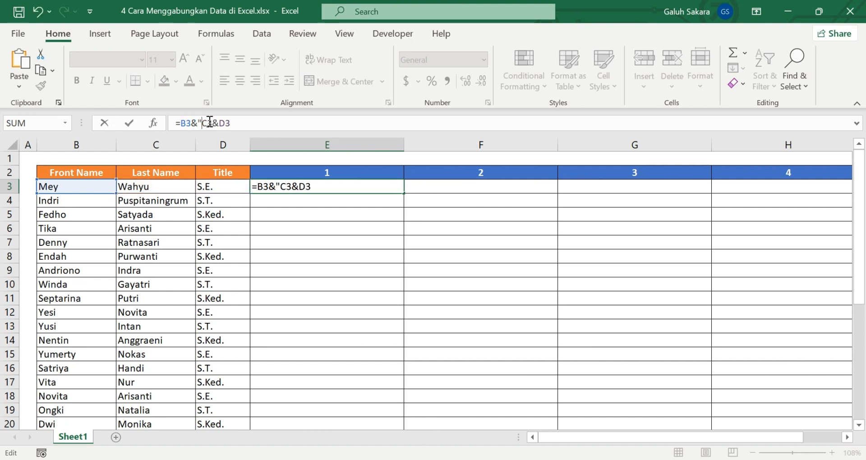
text( ")
text(&)
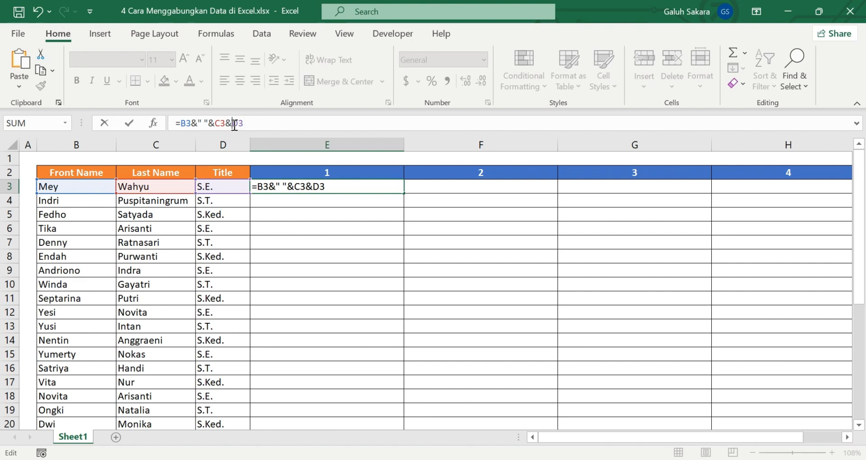
text(" ")
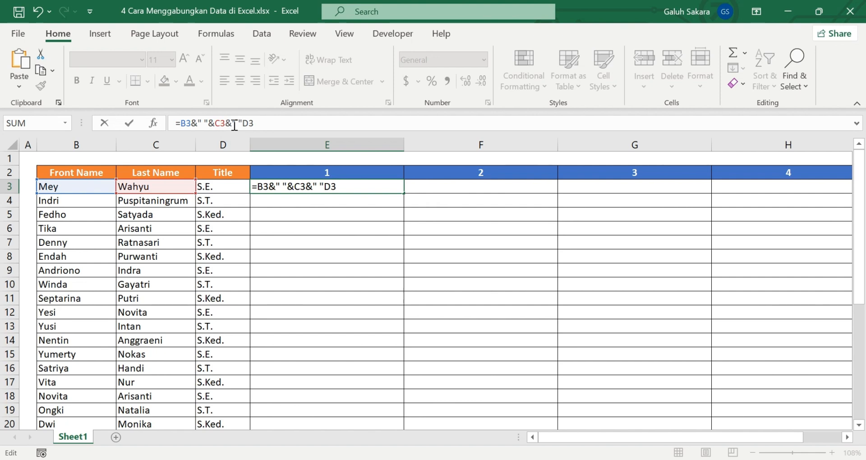
text(&)
key(ctrl+Return)
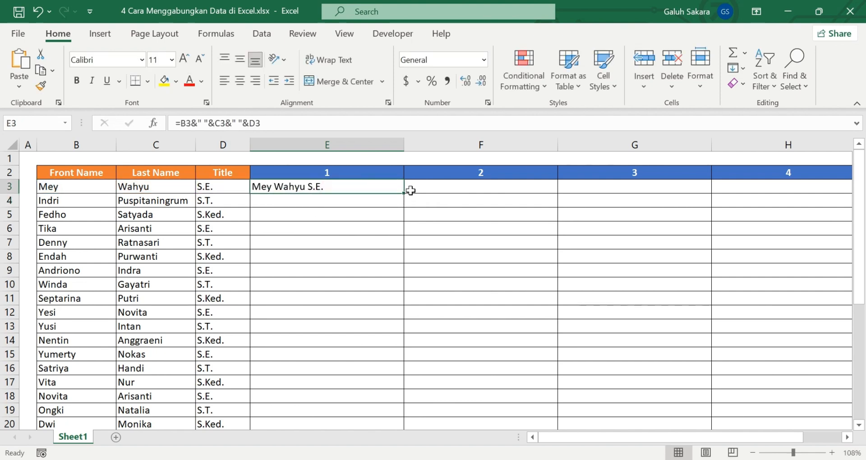
Step: Fill the E3 formula down column E through row 33
drag(404, 194, 372, 403)
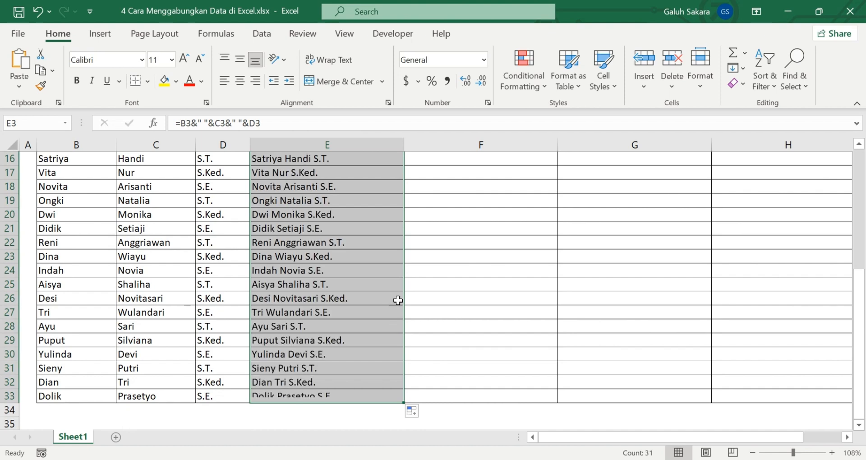
scroll(403, 294, up, 5)
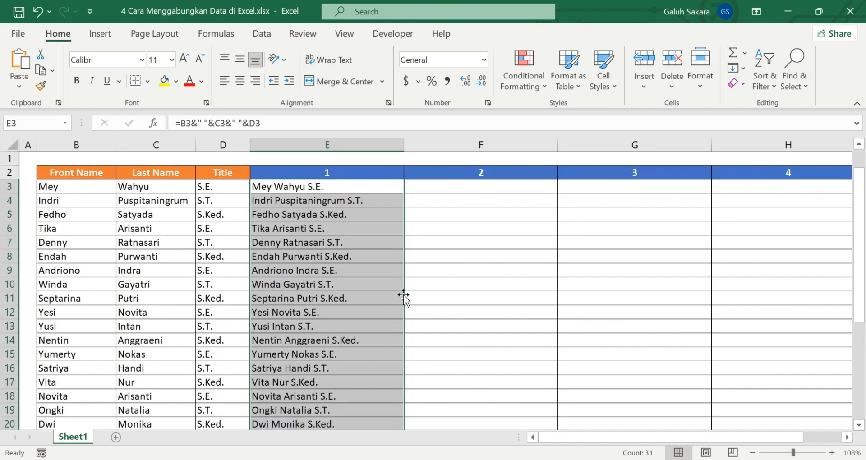
click(378, 191)
click(436, 191)
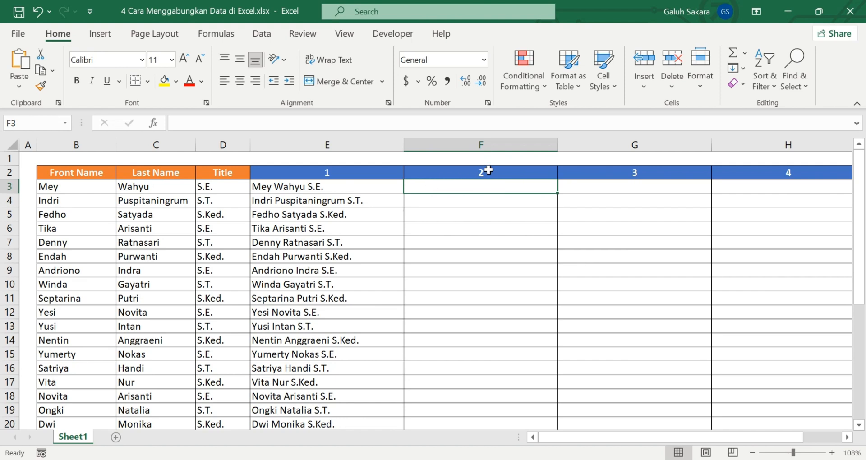
Step: Change the header in E2 to "1 (&)"
double_click(349, 171)
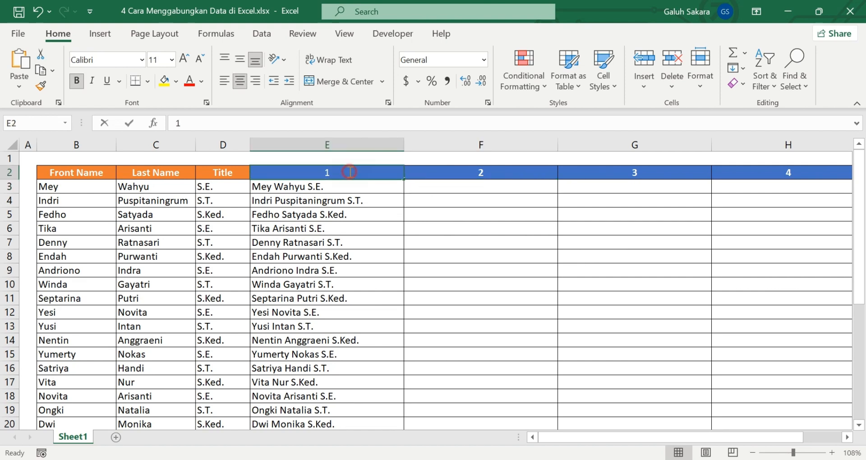
text(()
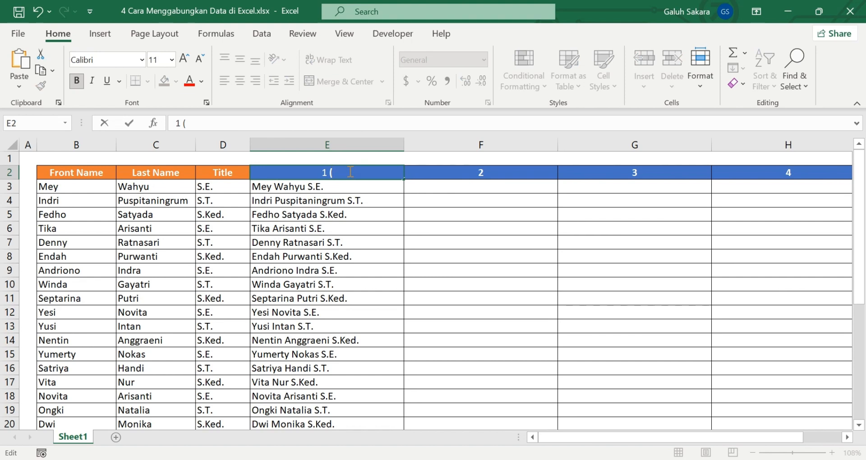
text(&))
Step: Change the header in F2 to "2 (CONCATENATE)"
double_click(500, 173)
text(()
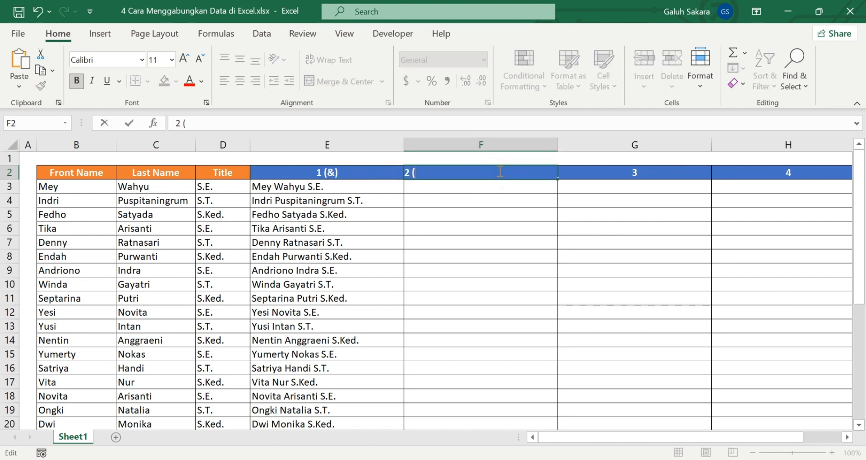
text(CONCATENATE)
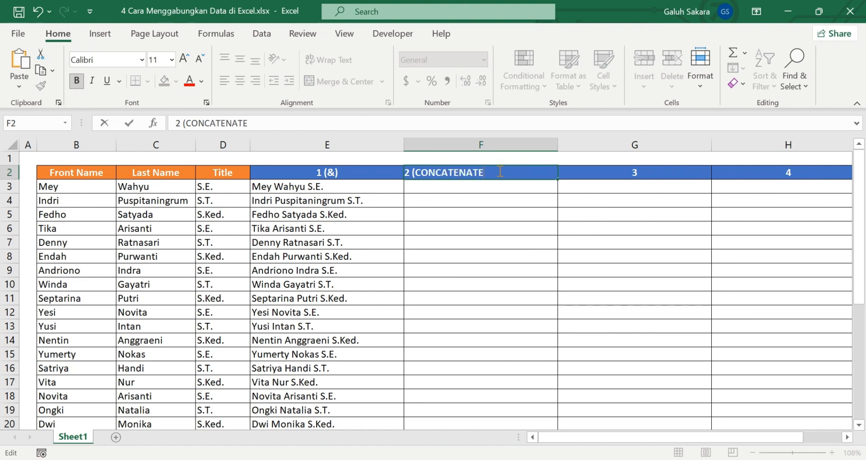
click(501, 310)
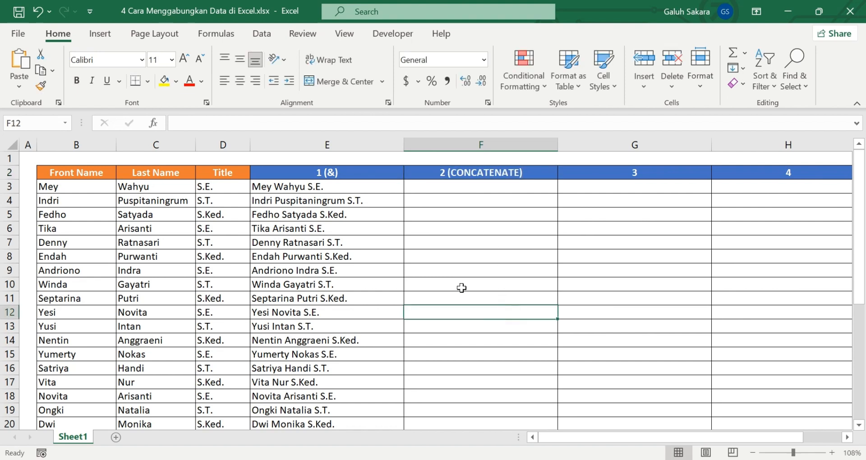
Step: Enter the formula =CONCATENATE(B3,C3,D3) in cell F3 to join the front name, last name and title
click(443, 190)
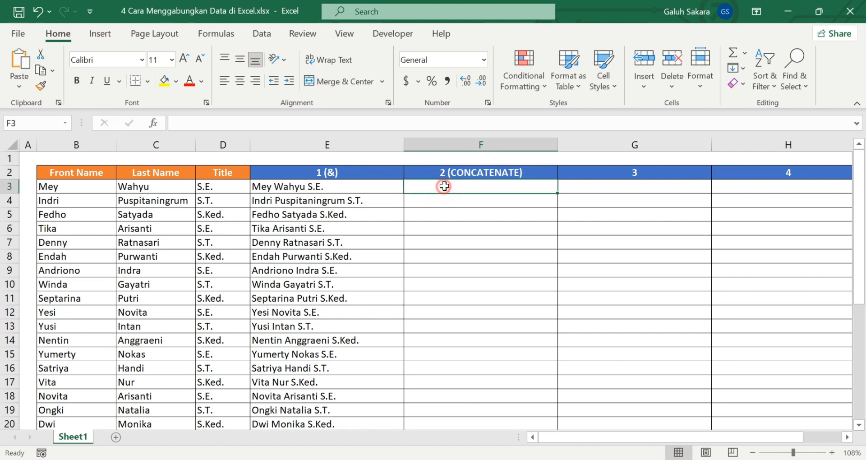
double_click(482, 197)
double_click(475, 185)
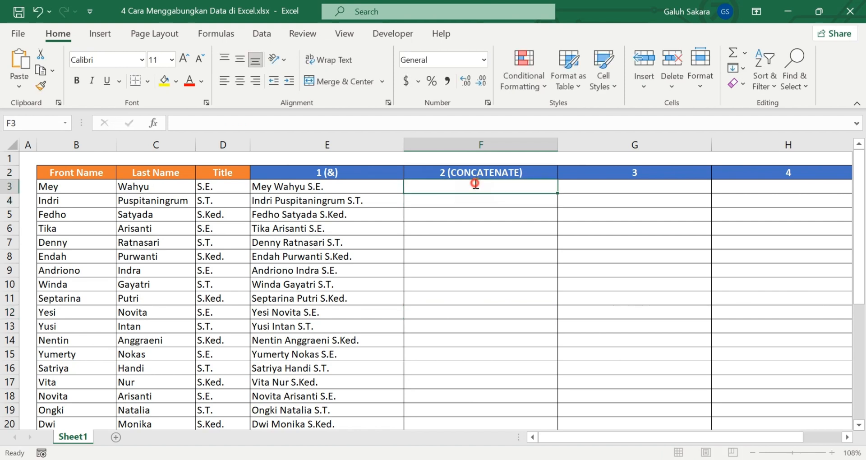
text(=)
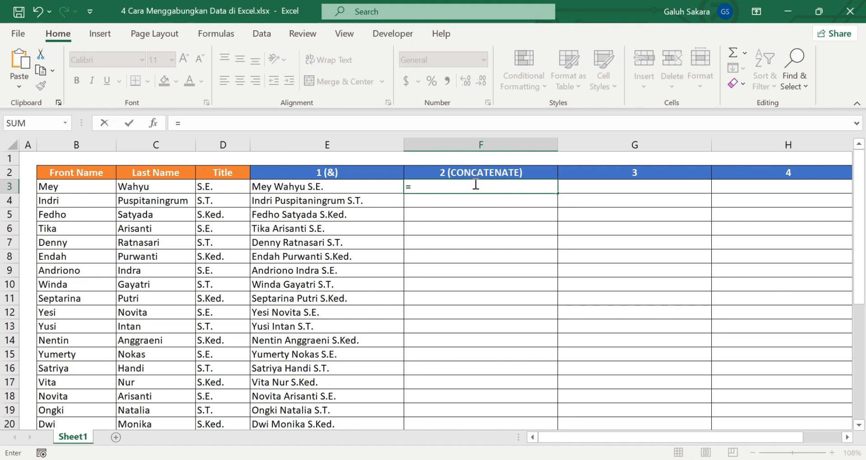
text(conca)
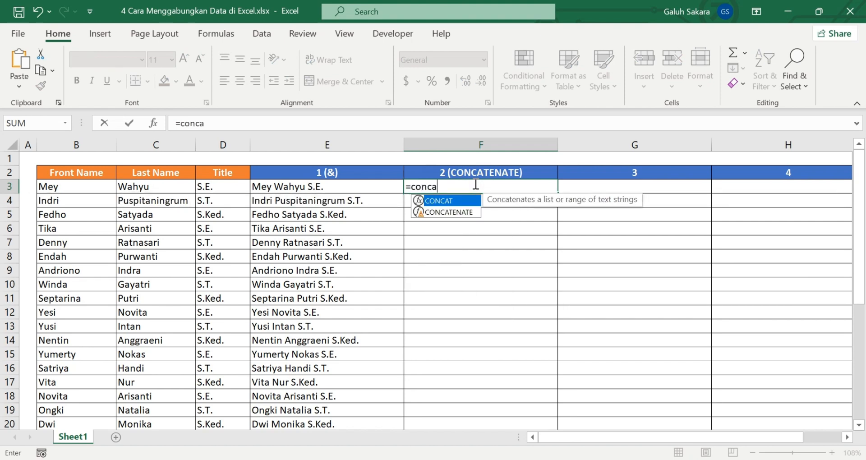
double_click(452, 211)
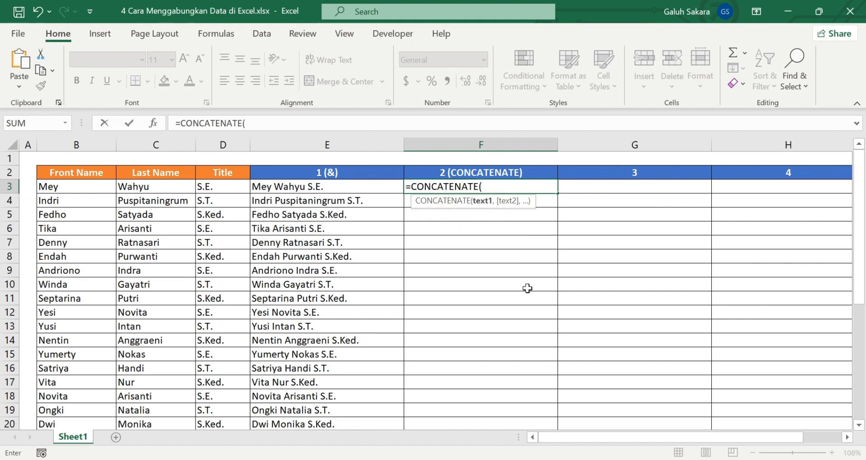
click(71, 186)
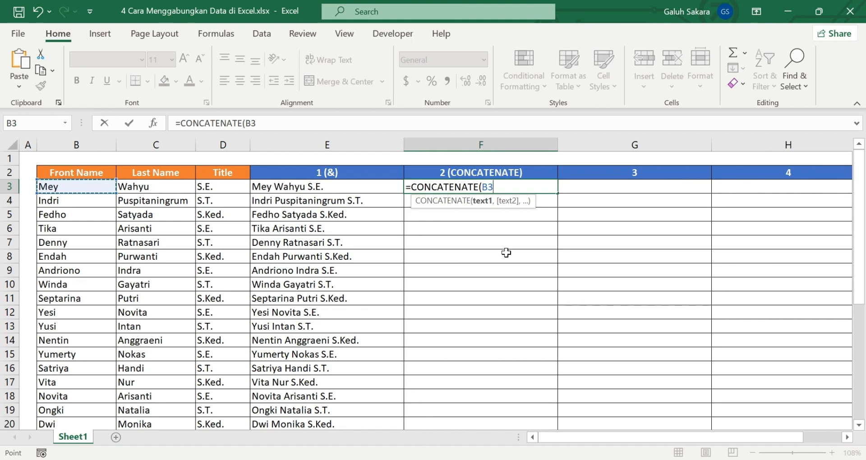
text(,)
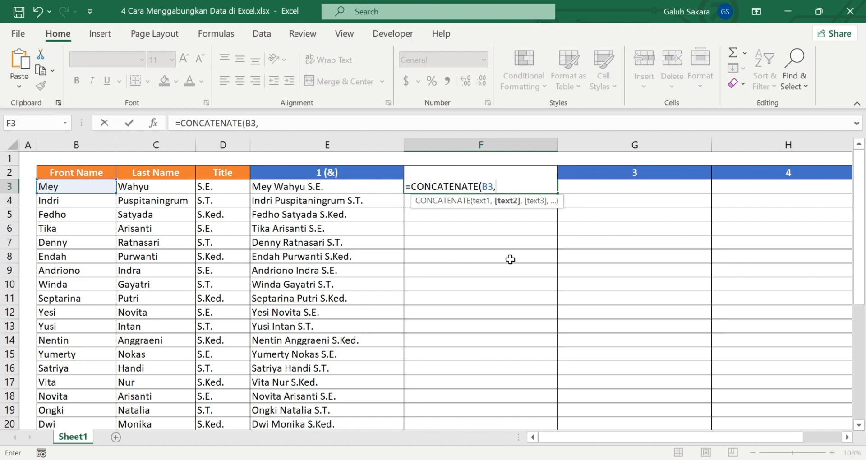
click(173, 186)
text(,)
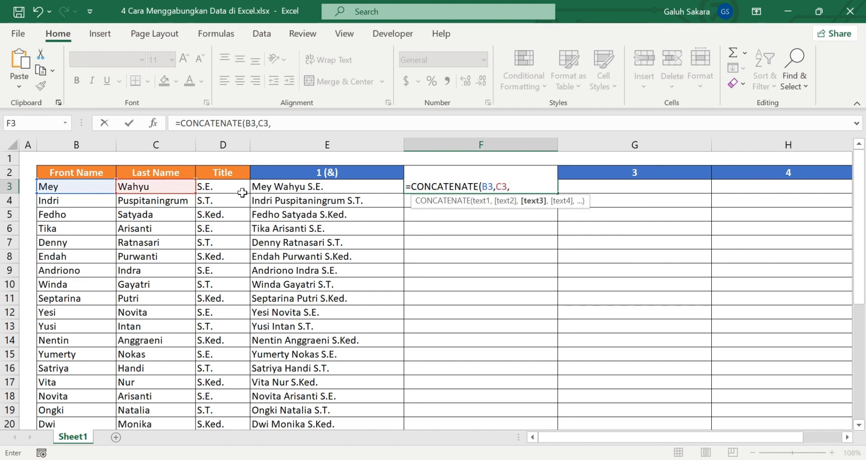
click(235, 188)
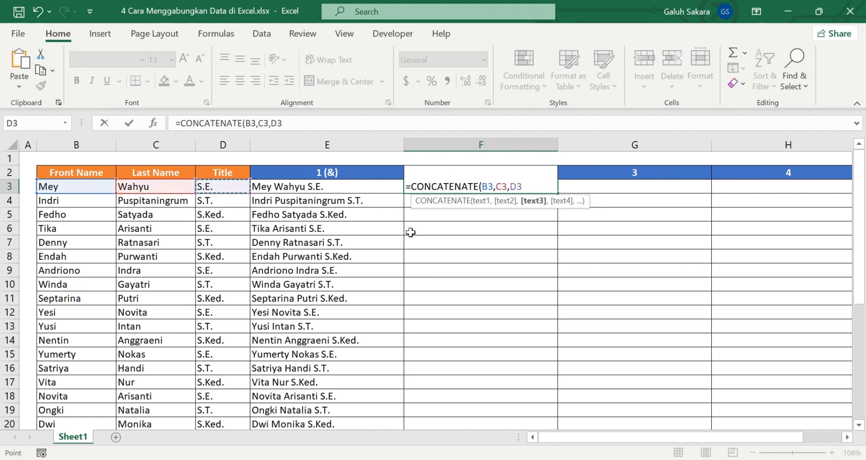
text())
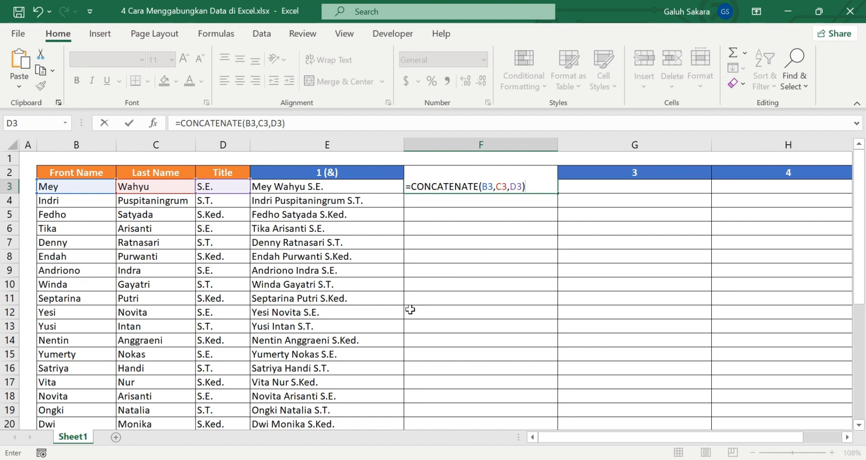
key(Return)
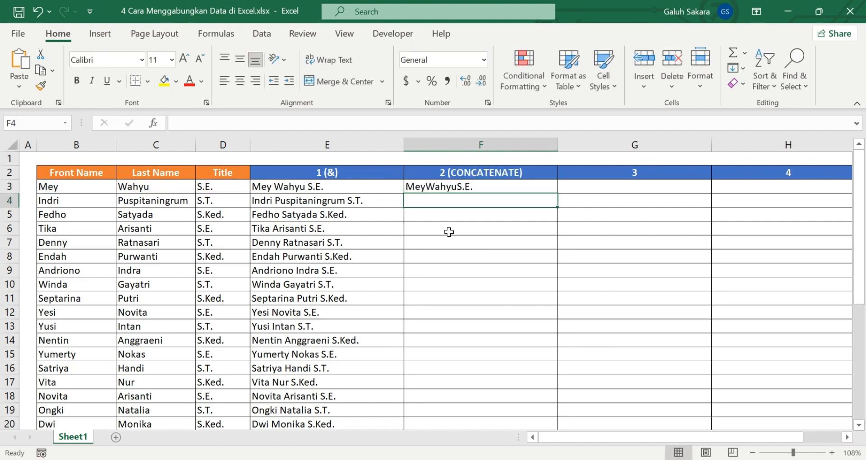
click(483, 187)
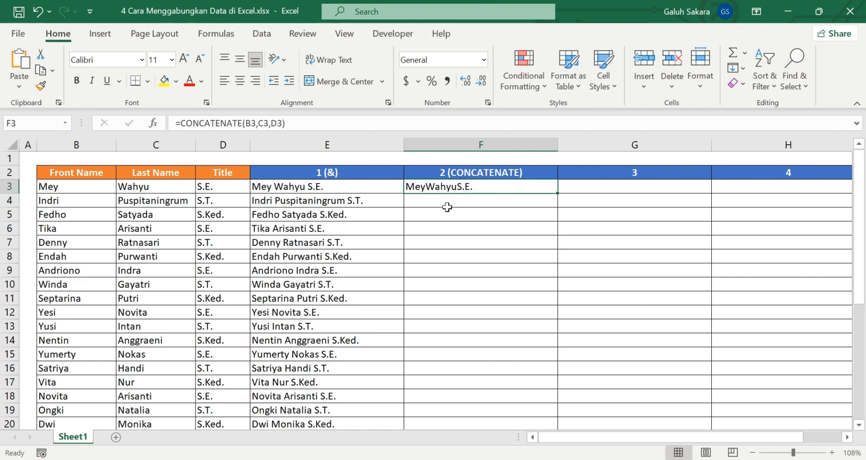
Step: Add space separators to the formula in F3 so it reads =CONCATENATE(B3," ",C3," ",D3)
click(256, 125)
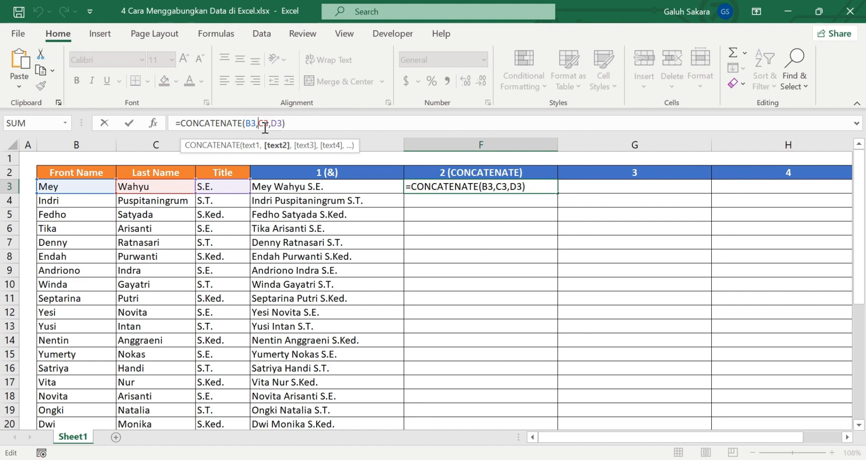
text(" )
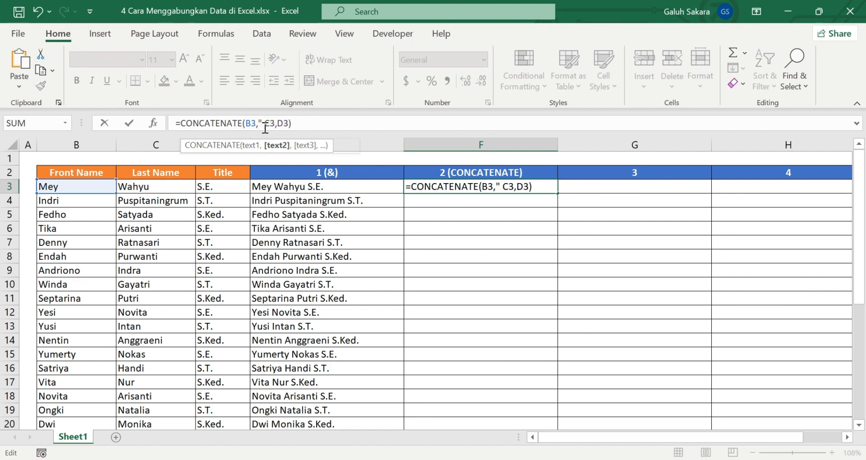
text(",)
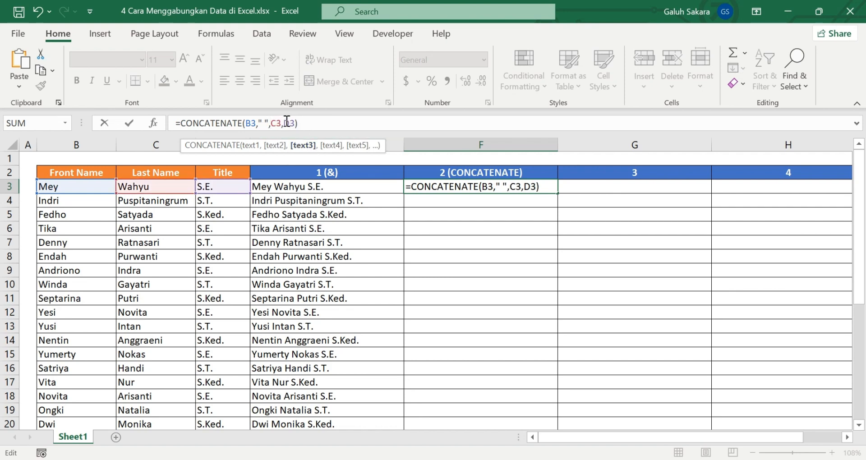
click(285, 122)
text(" ")
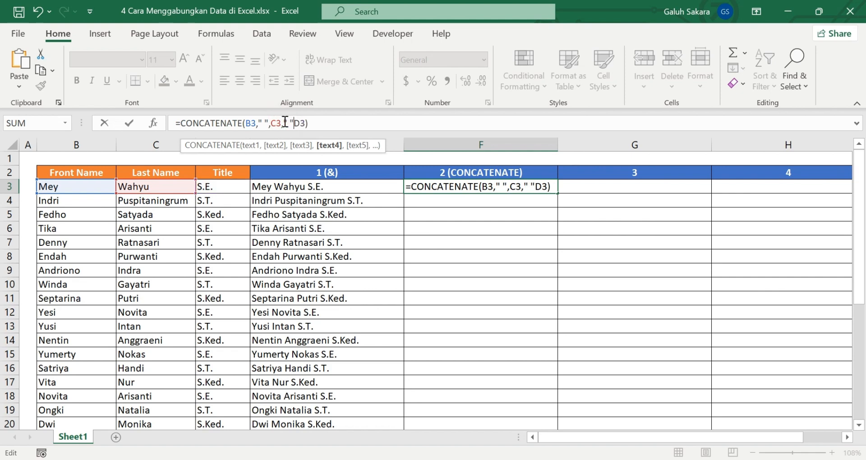
text(,)
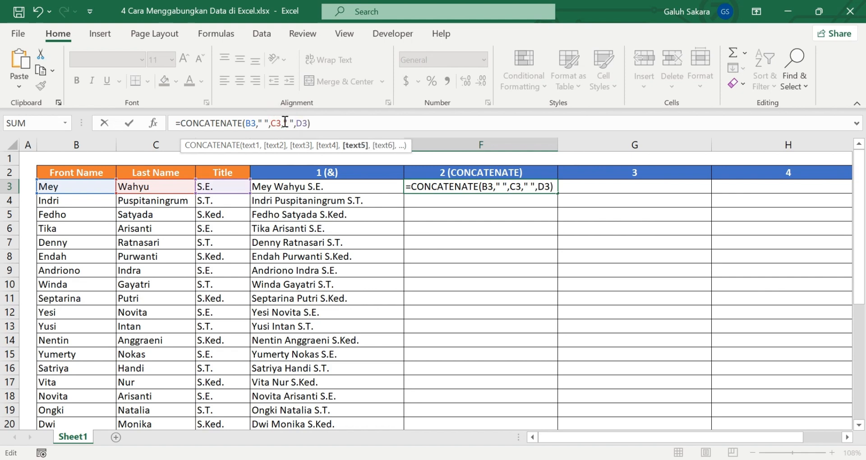
key(Return)
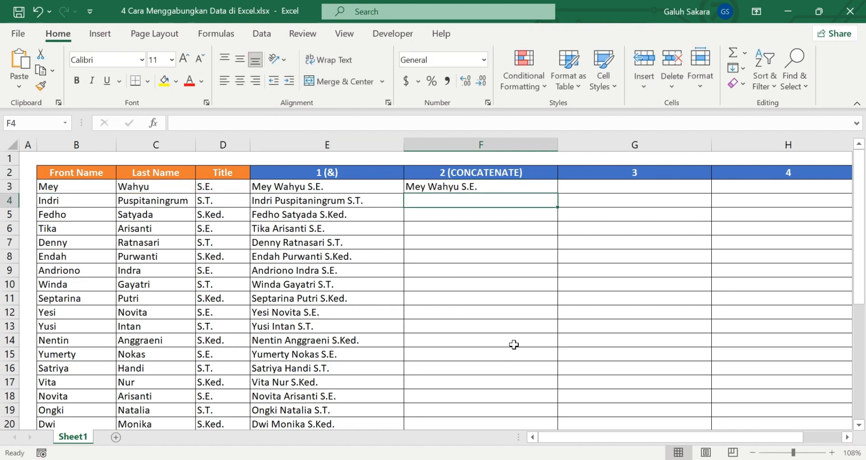
Step: Fill the F3 formula down column F through row 33
click(503, 184)
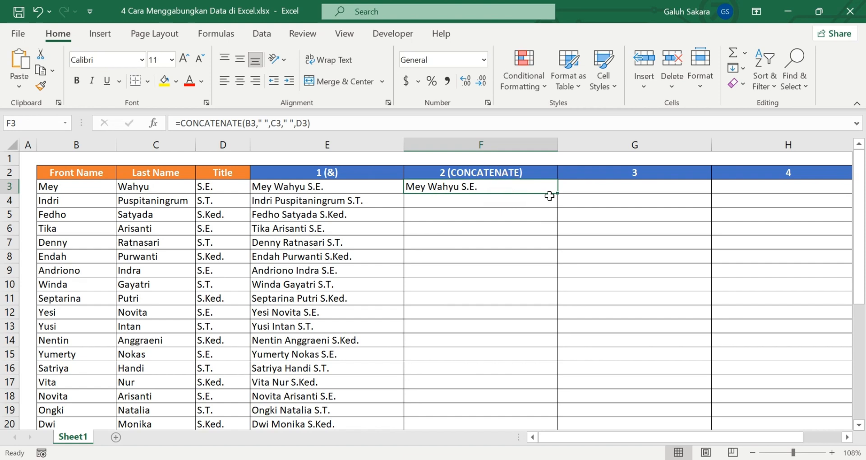
drag(557, 194, 514, 397)
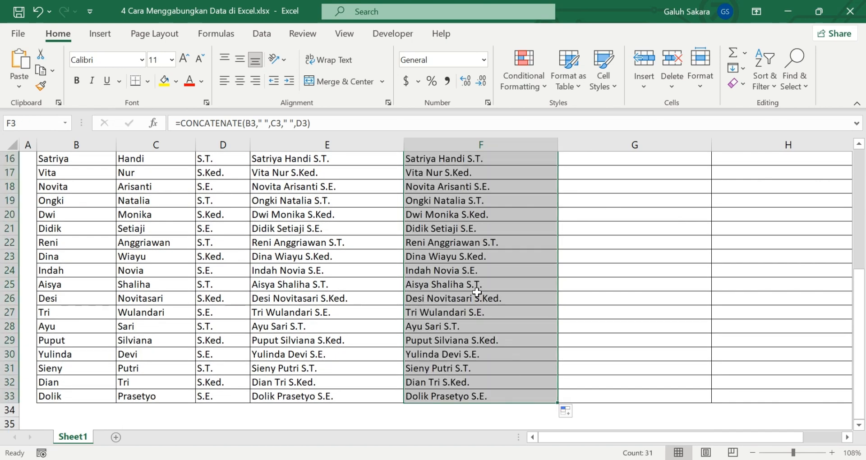
scroll(473, 288, up, 5)
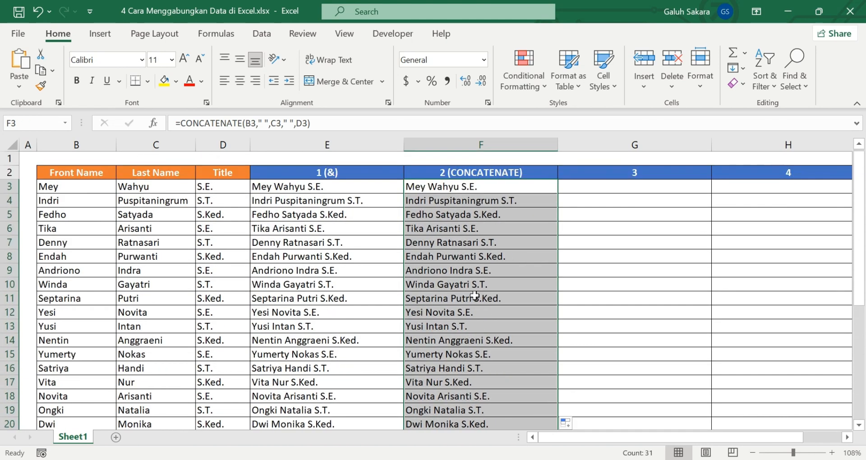
Step: Change the header in G2 to "3 (CONCAT)"
click(602, 190)
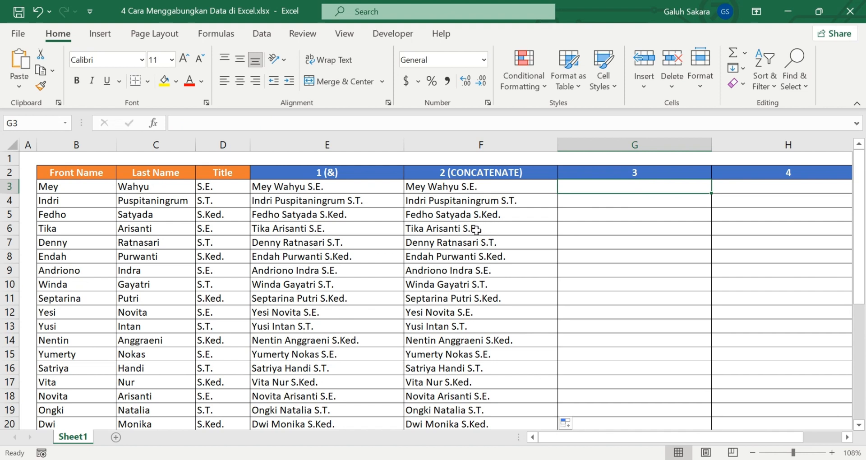
click(666, 173)
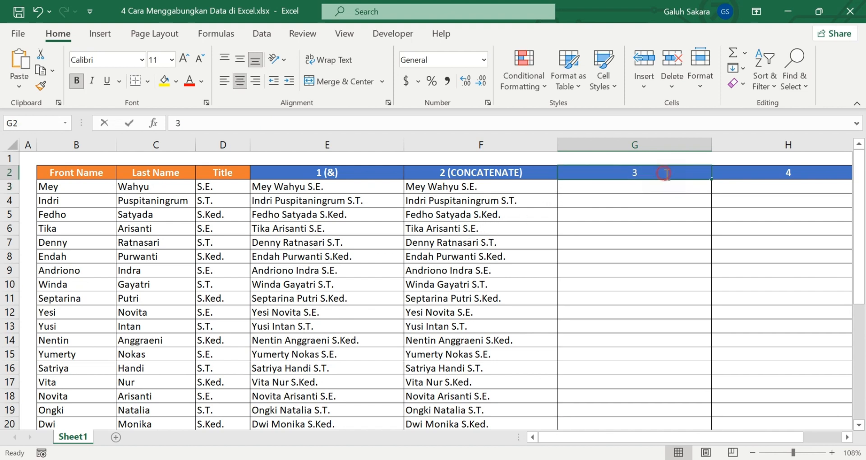
double_click(666, 173)
text(()
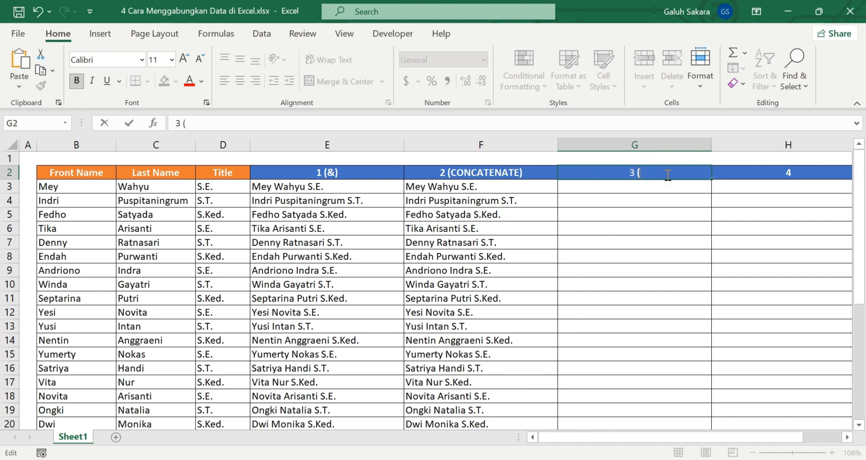
text(CONCAT))
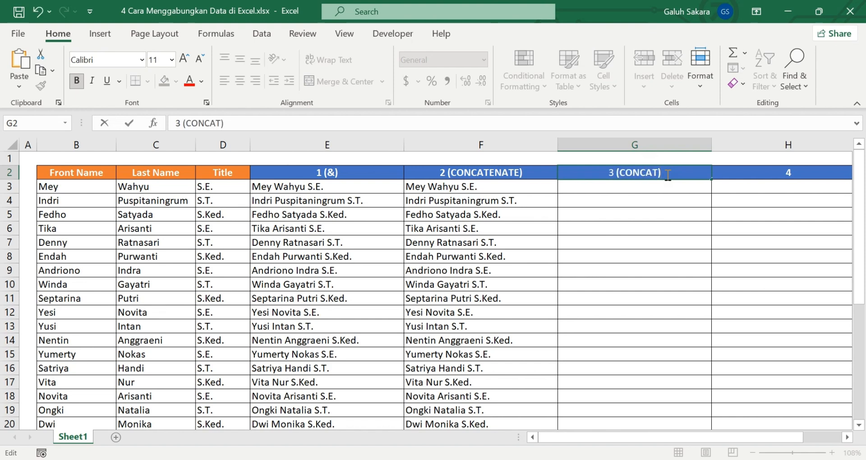
key(Return)
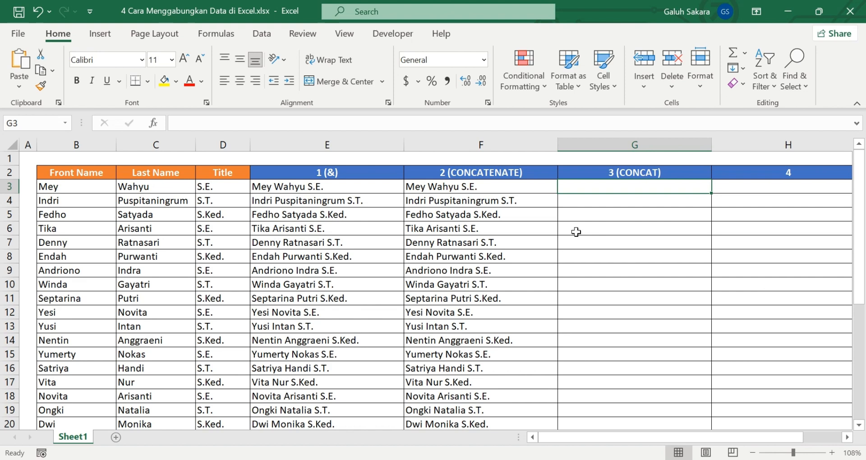
Step: Enter the formula =CONCAT(B3:D3) in cell G3 to join the front name, last name and title
text(=)
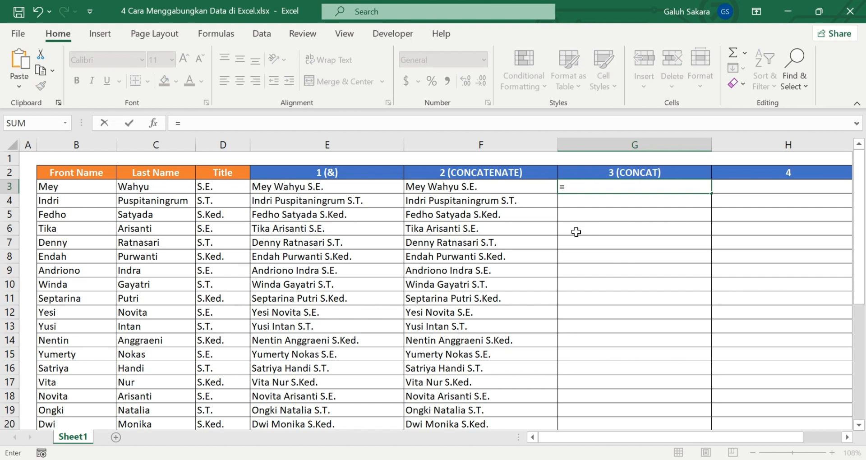
text(concat)
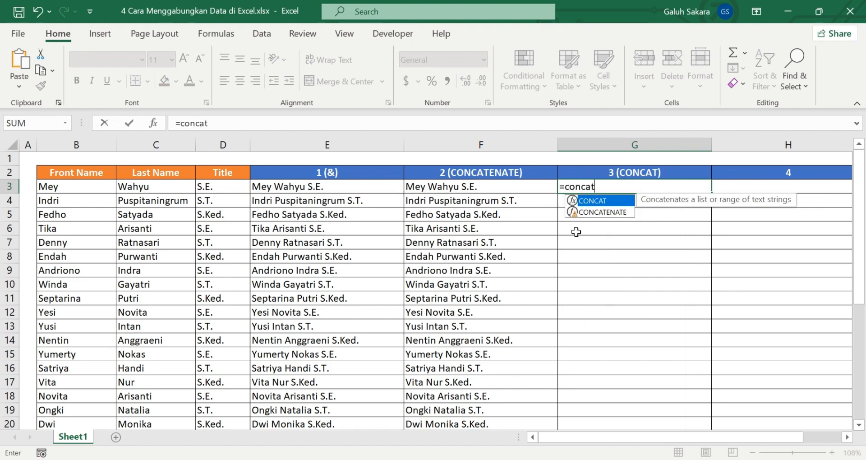
text(()
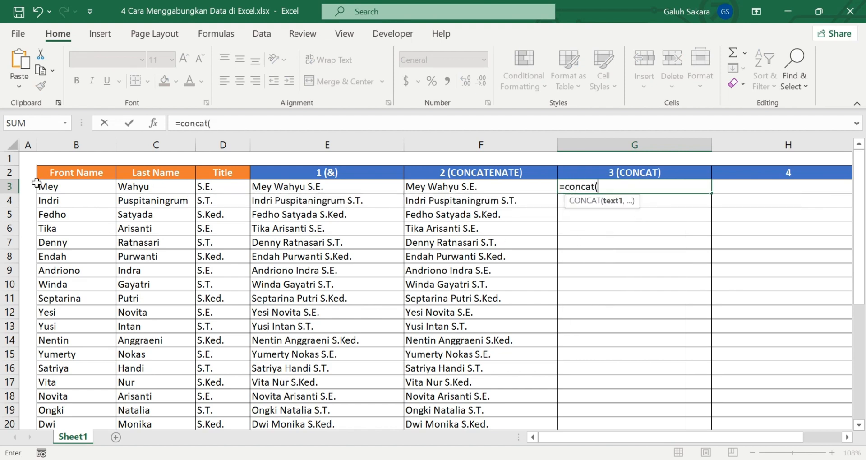
drag(53, 187, 223, 186)
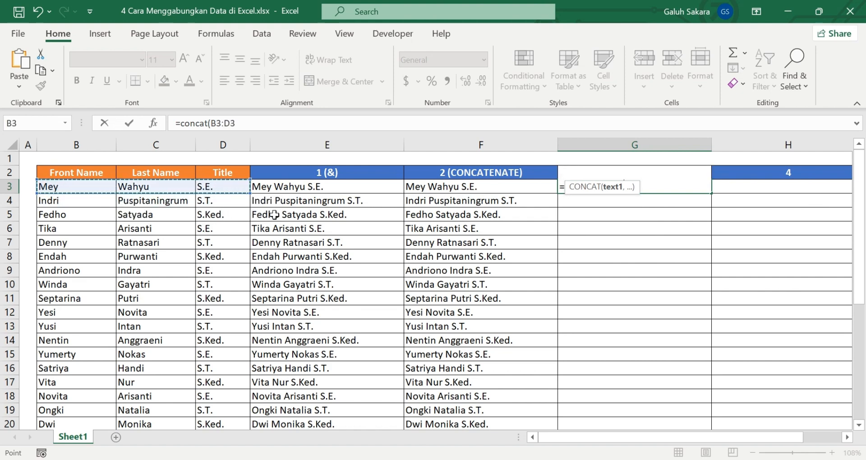
text())
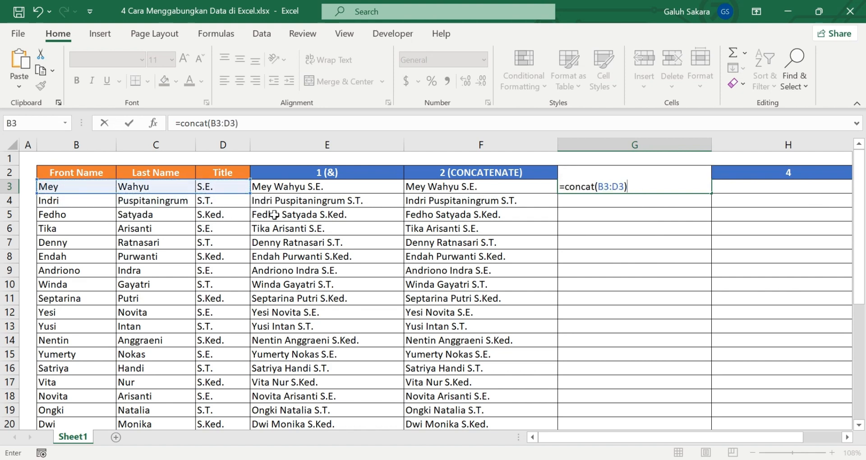
key(Return)
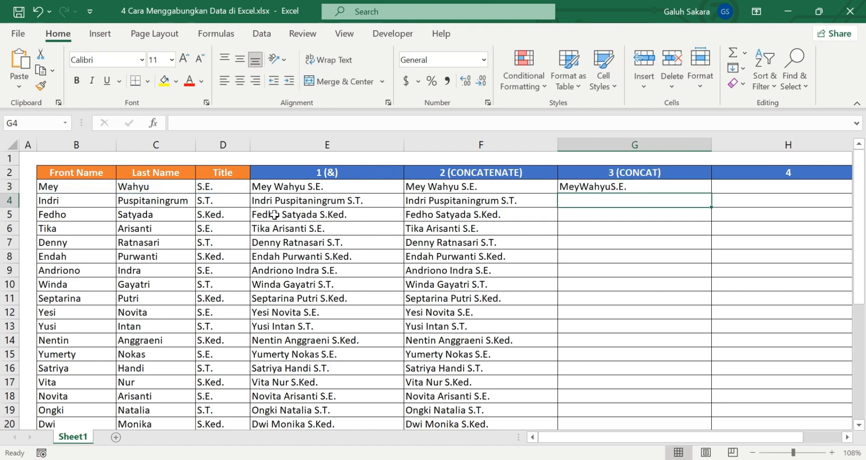
Step: Fill the G3 formula down column G through row 33 and check the filled rows
click(607, 187)
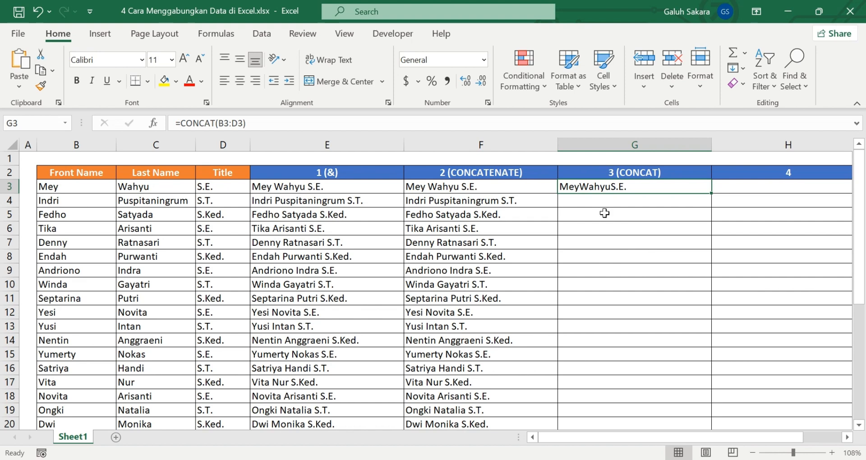
double_click(711, 192)
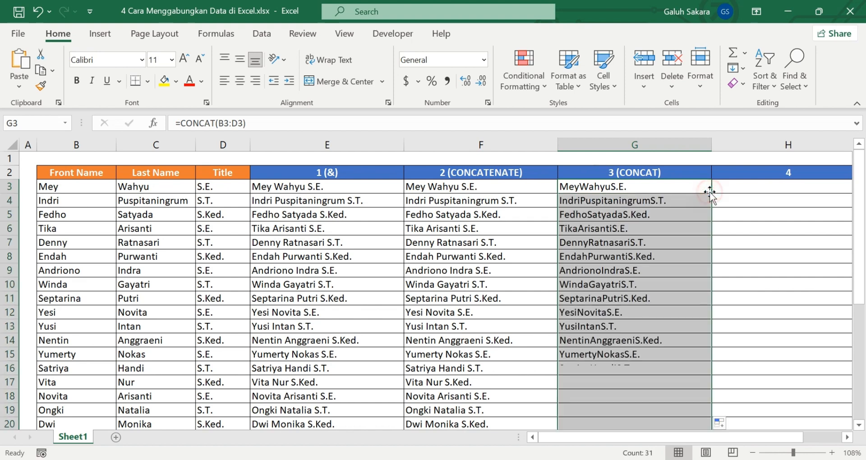
scroll(647, 273, down, 4)
scroll(647, 275, down, 4)
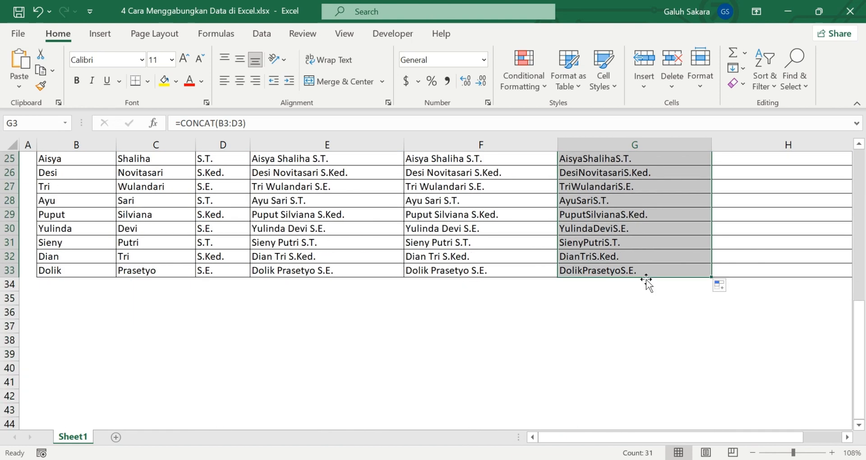
scroll(647, 277, up, 8)
click(672, 228)
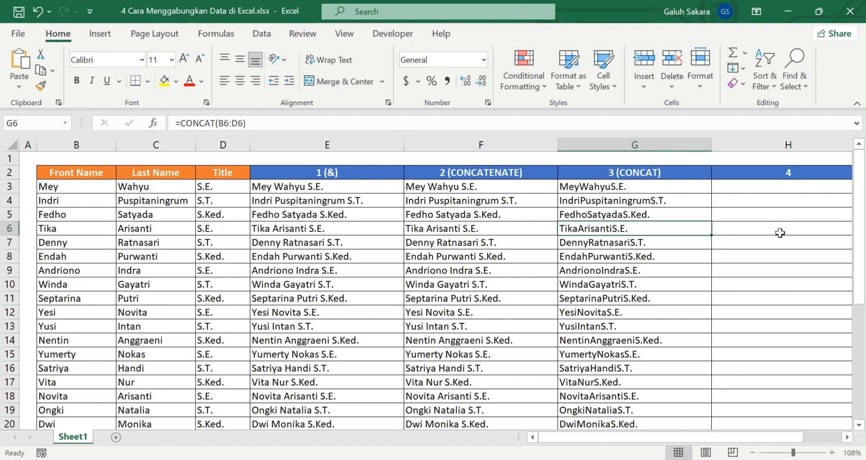
Step: Change the header in H2 to "4 (textjoin)"
click(814, 175)
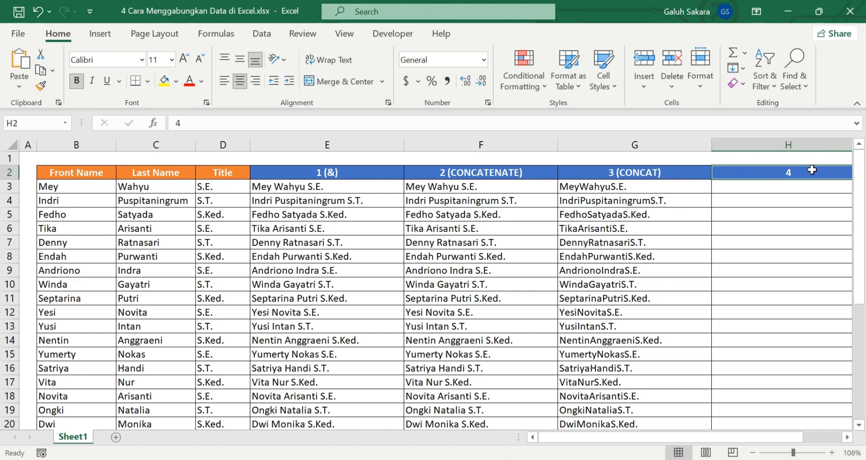
double_click(812, 170)
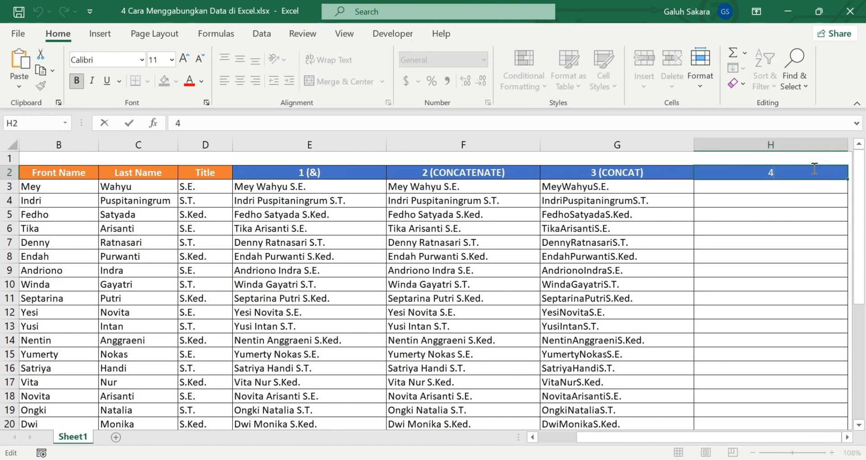
text((textjoin))
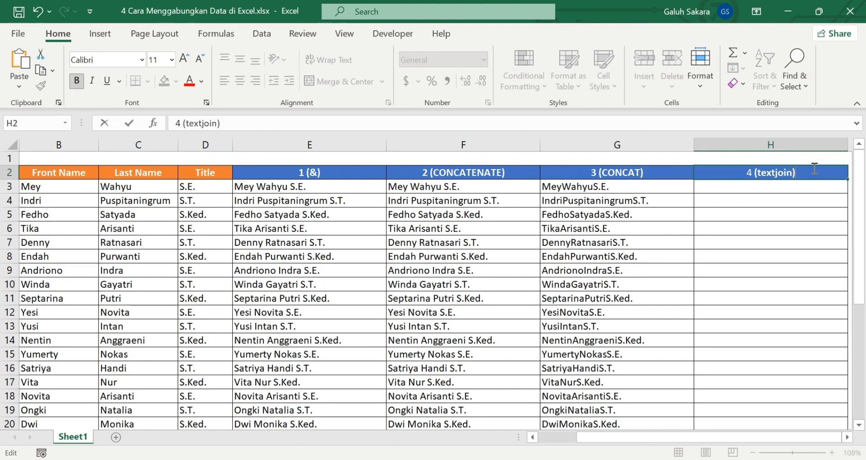
click(767, 232)
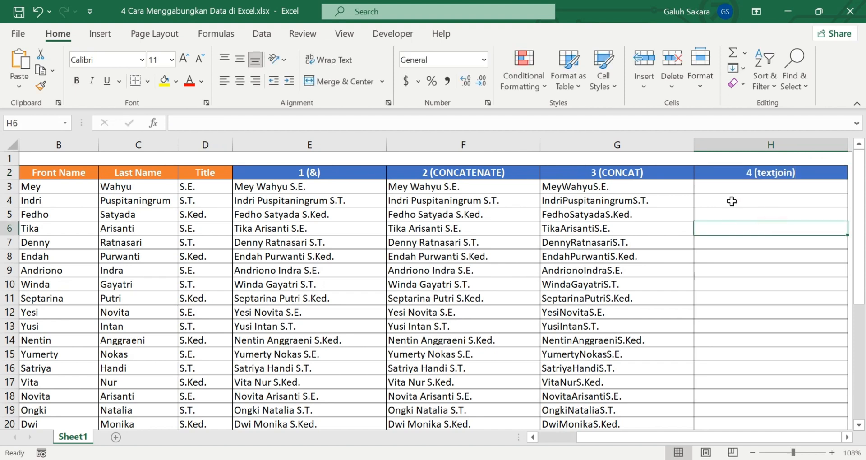
Step: Enter the formula =TEXTJOIN(" ",TRUE,B3:D3) in cell H3 to join the front name, last name and title with spaces
click(733, 182)
text(=)
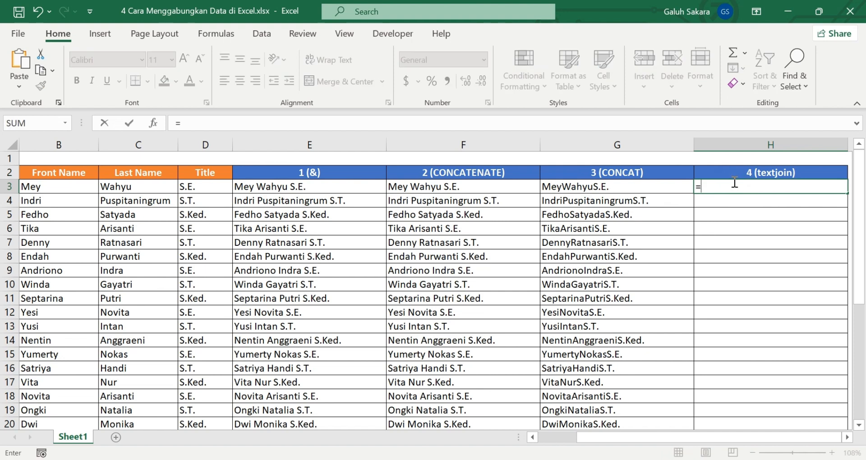
text(text)
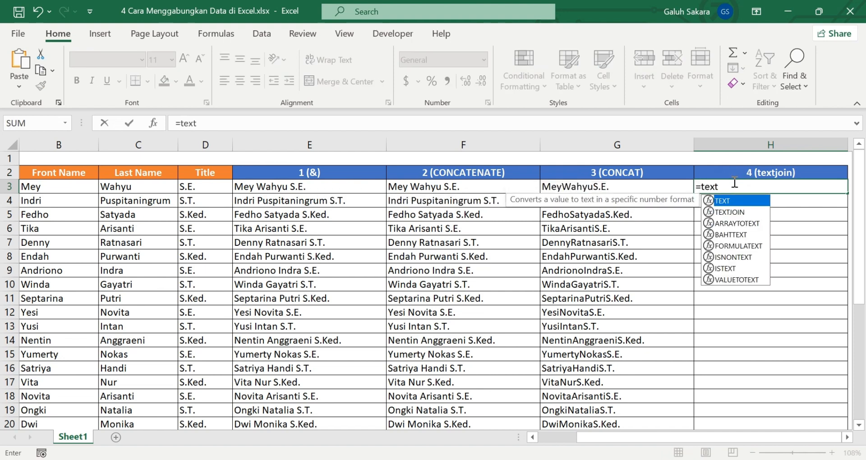
double_click(735, 212)
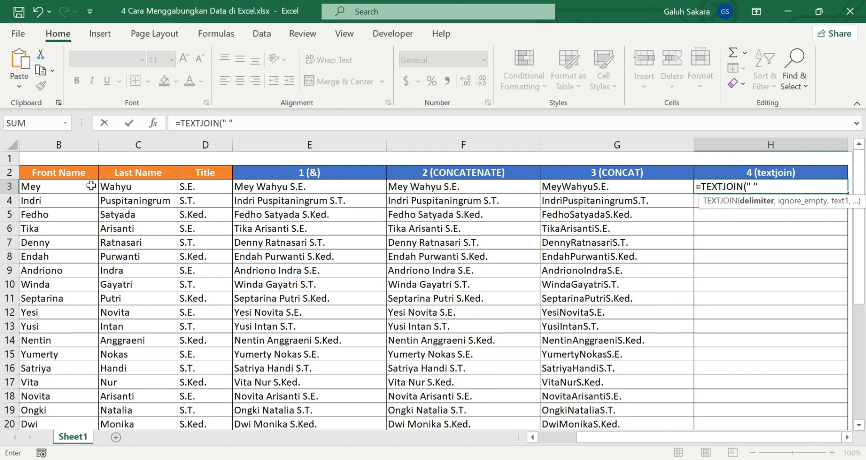
text(,)
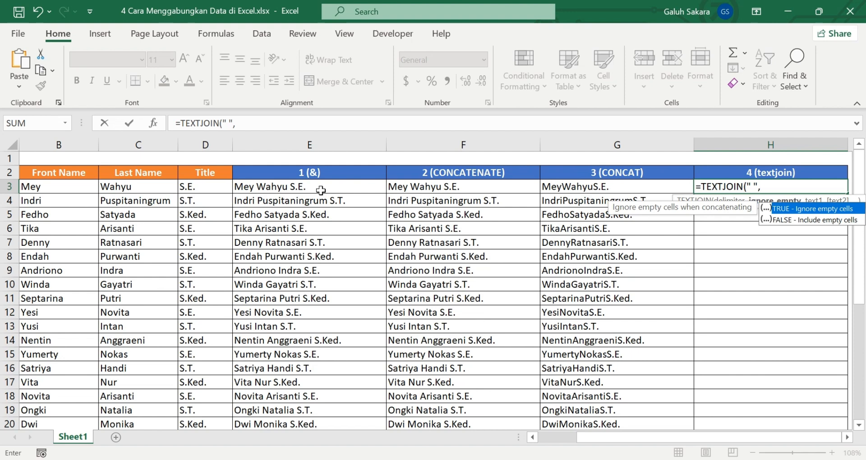
text(TRUE,)
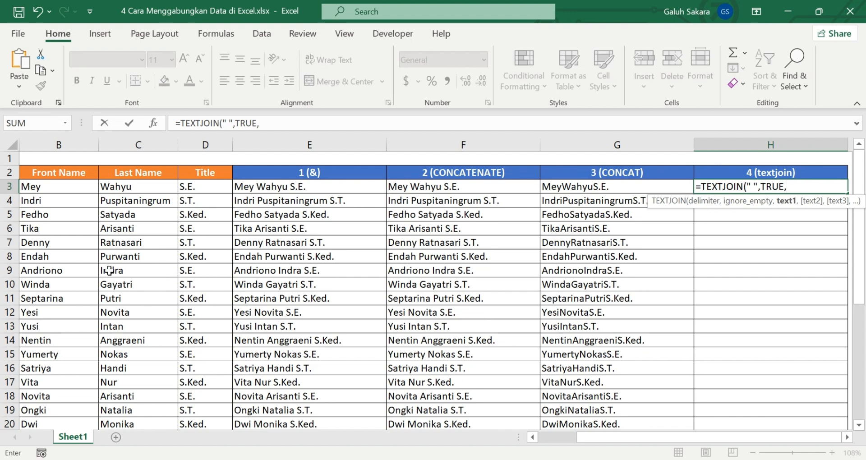
drag(53, 188, 191, 187)
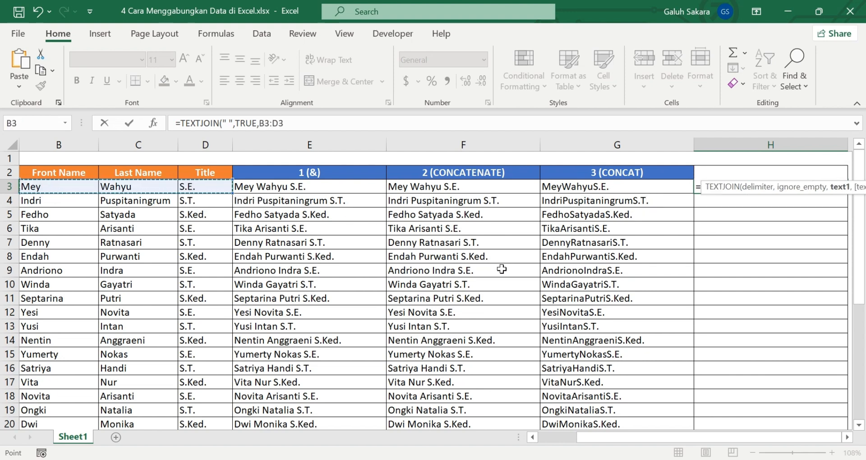
text())
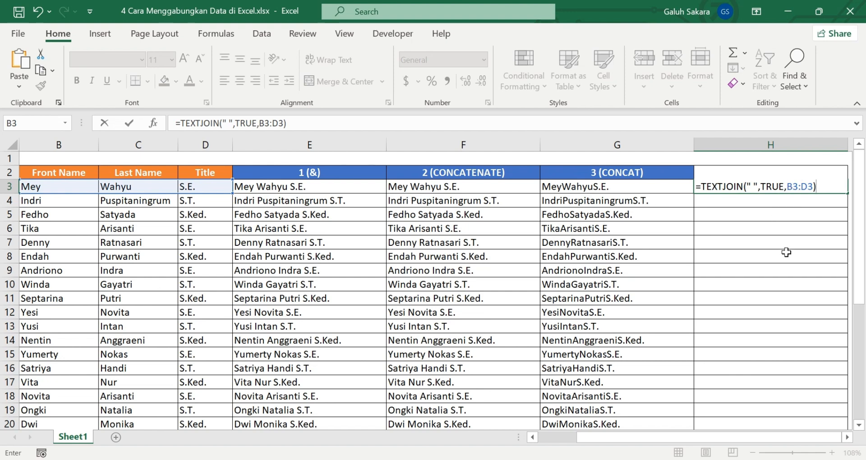
key(Return)
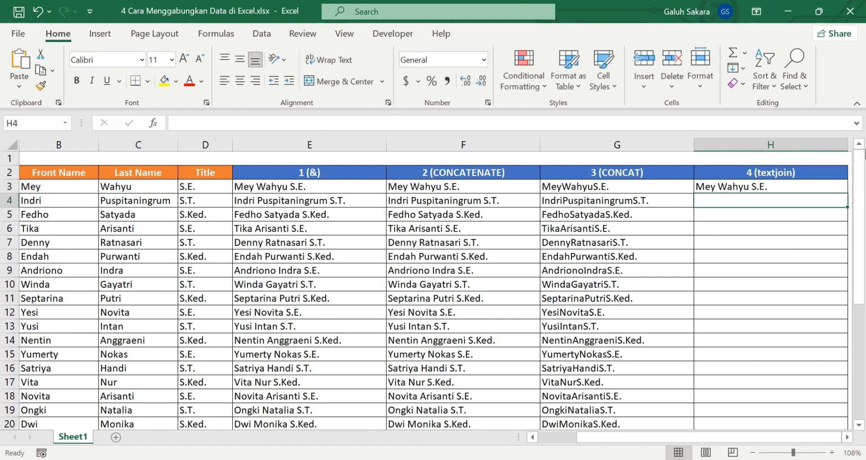
Step: Fill the H3 formula down column H through row 33 and deselect the filled range
click(820, 187)
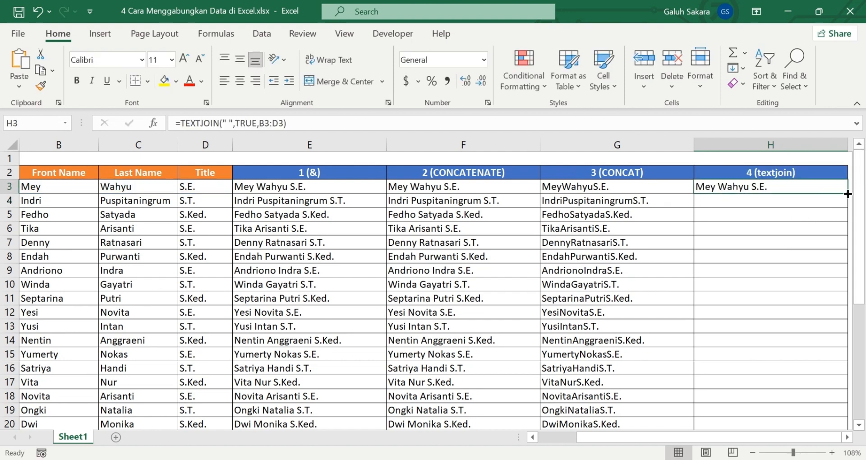
drag(847, 194, 582, 400)
scroll(566, 253, up, 5)
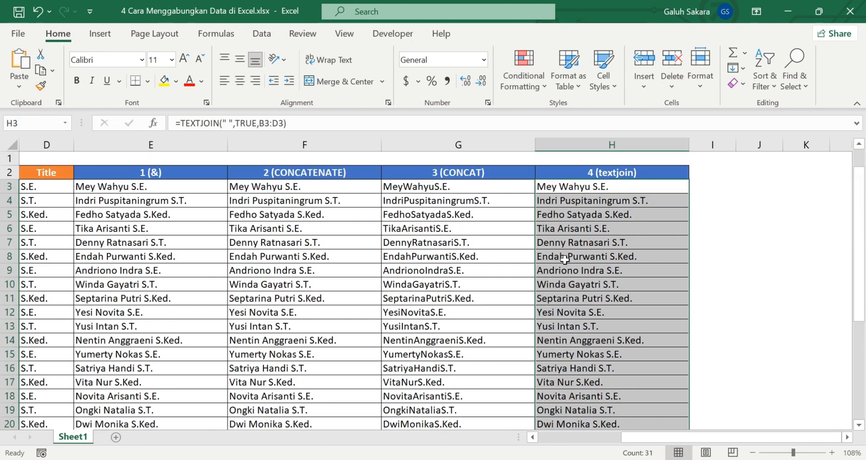
click(767, 257)
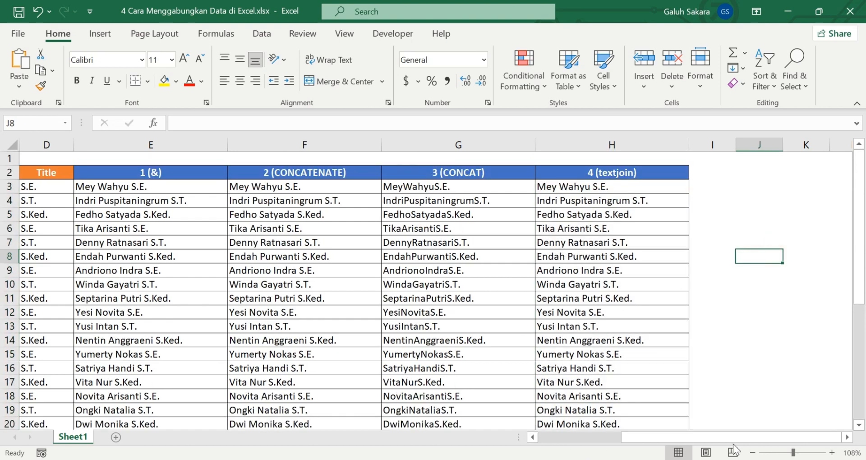
Step: Review the four method columns one by one by their headers in E2 through H2
drag(724, 435, 612, 440)
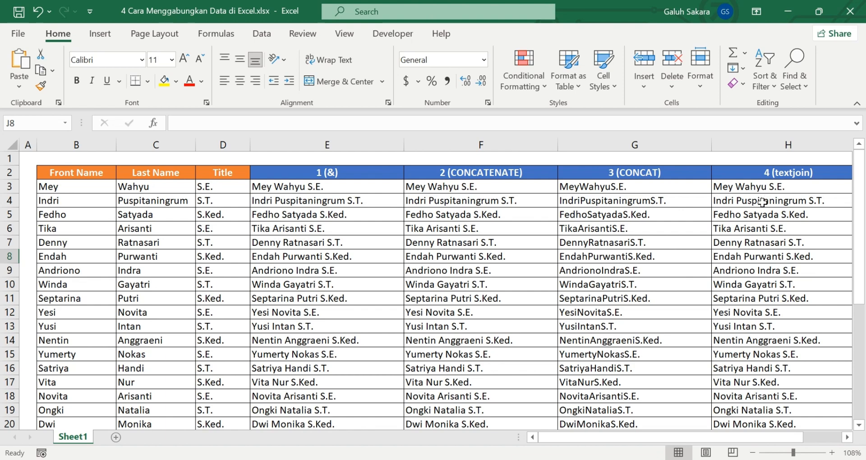
click(354, 178)
click(488, 175)
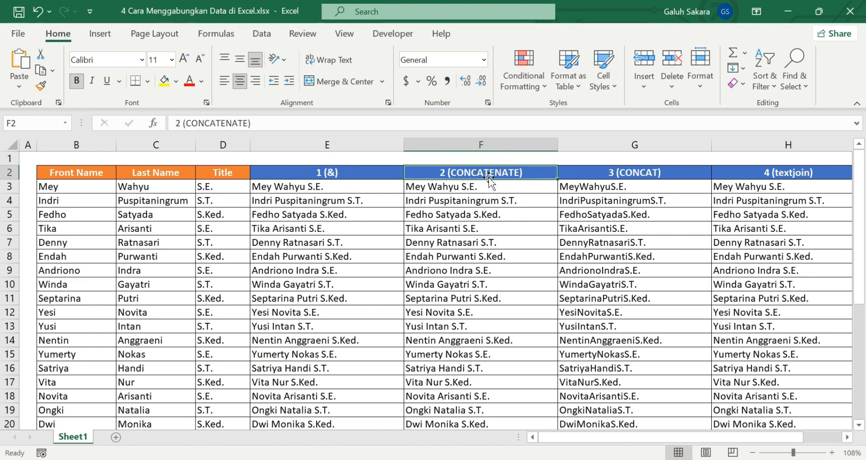
click(645, 173)
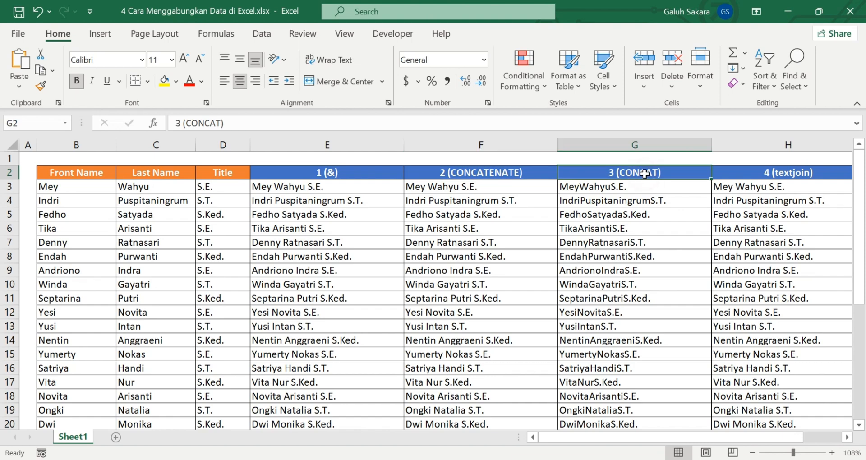
click(781, 176)
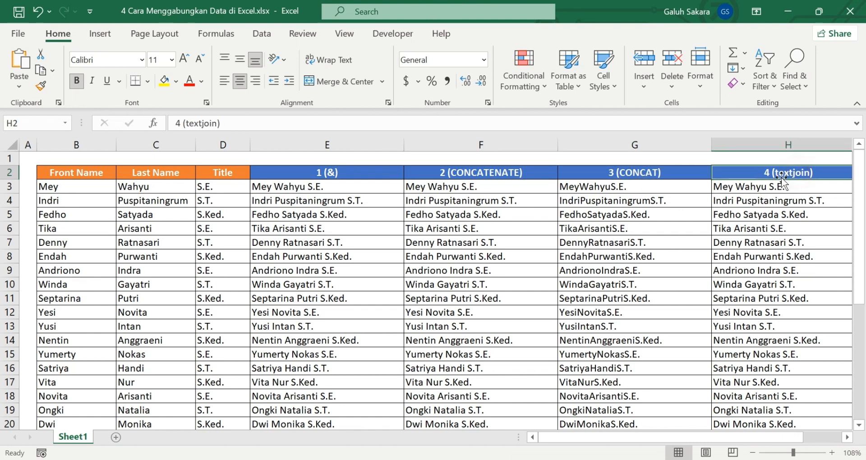